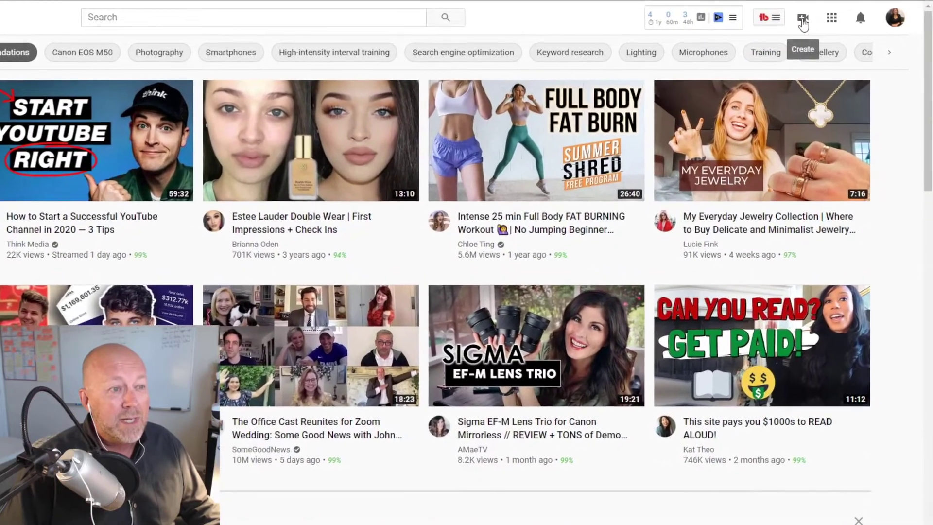
Upload the Katapult-Video-Intro file as a new video via Create > Upload video.
{"action": "left_click", "coordinate": [807, 20]}
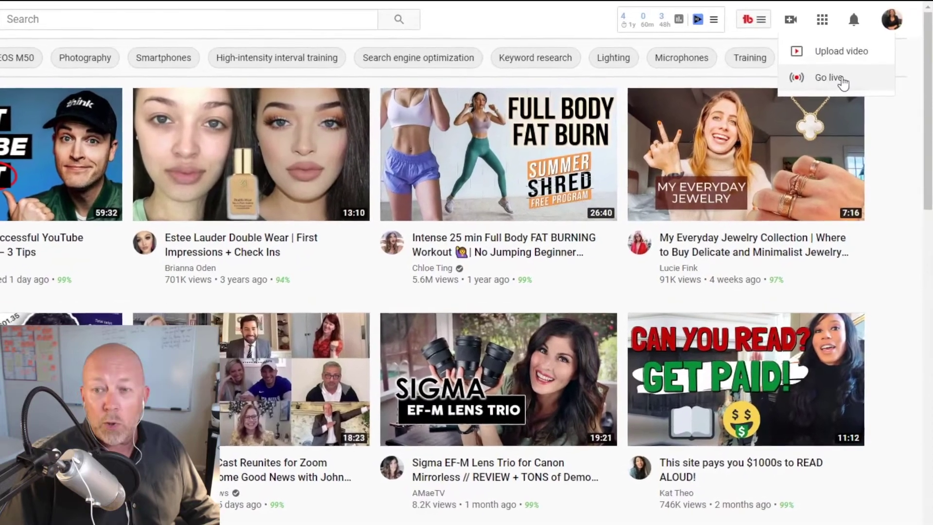
{"action": "left_click", "coordinate": [818, 55]}
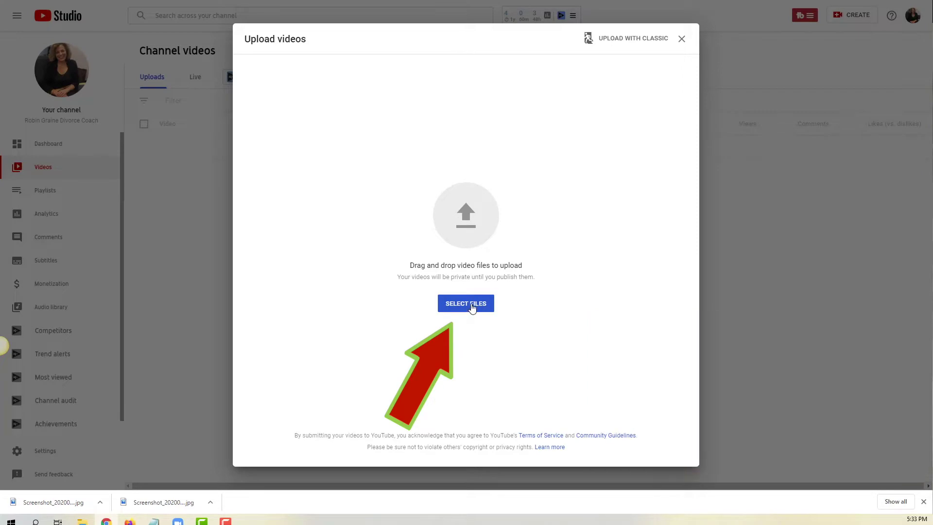
{"action": "left_click", "coordinate": [470, 305]}
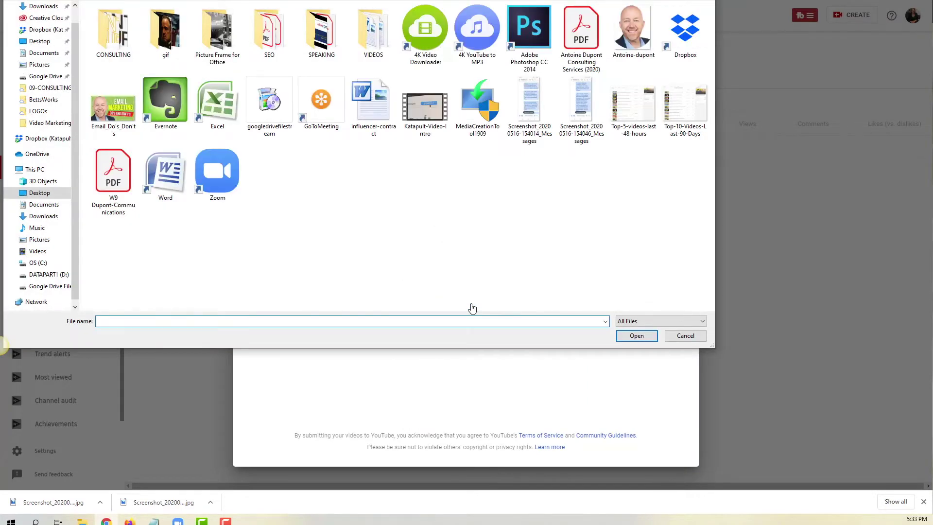
{"action": "left_click", "coordinate": [426, 113]}
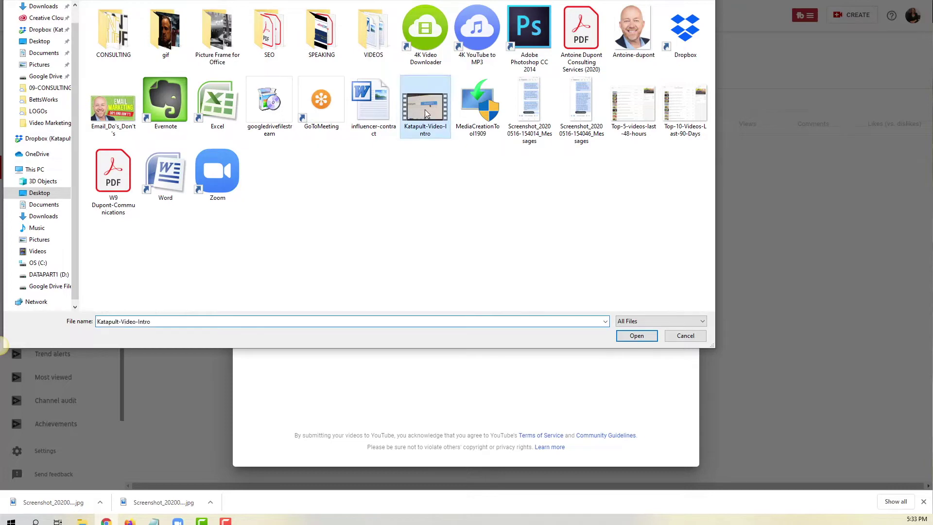
{"action": "left_click", "coordinate": [649, 339]}
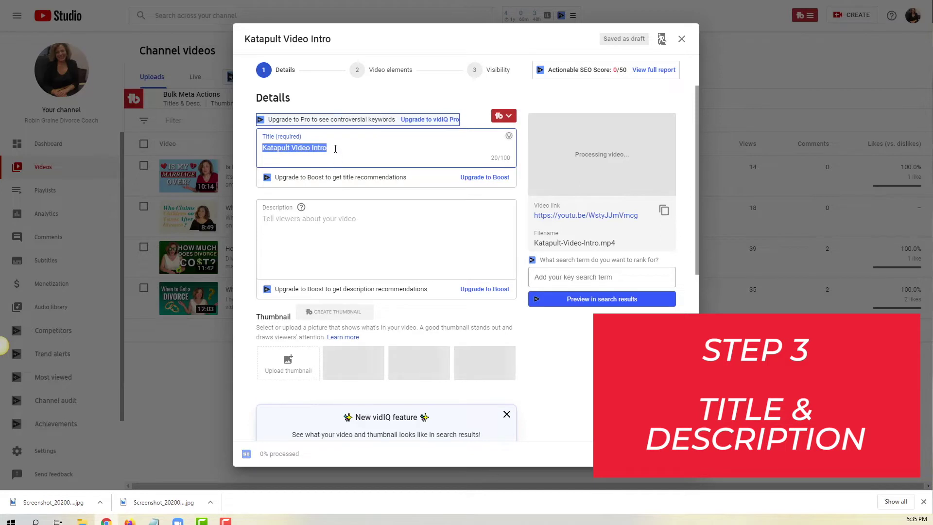
Retitle the video 'How to upload a video to youtube' and paste the prepared description with website link.
{"action": "left_click", "coordinate": [335, 148]}
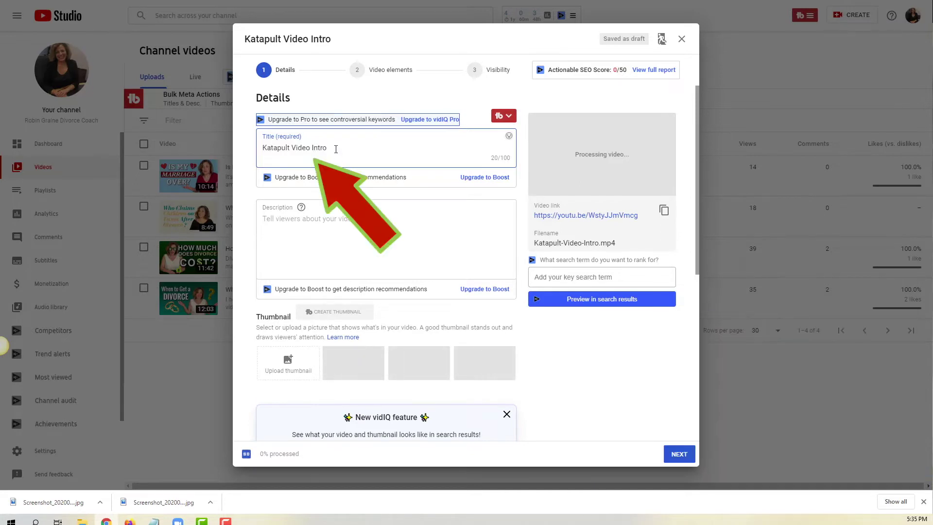
{"action": "left_click_drag", "start_coordinate": [335, 149], "coordinate": [262, 147]}
{"action": "key", "text": "BackSpace"}
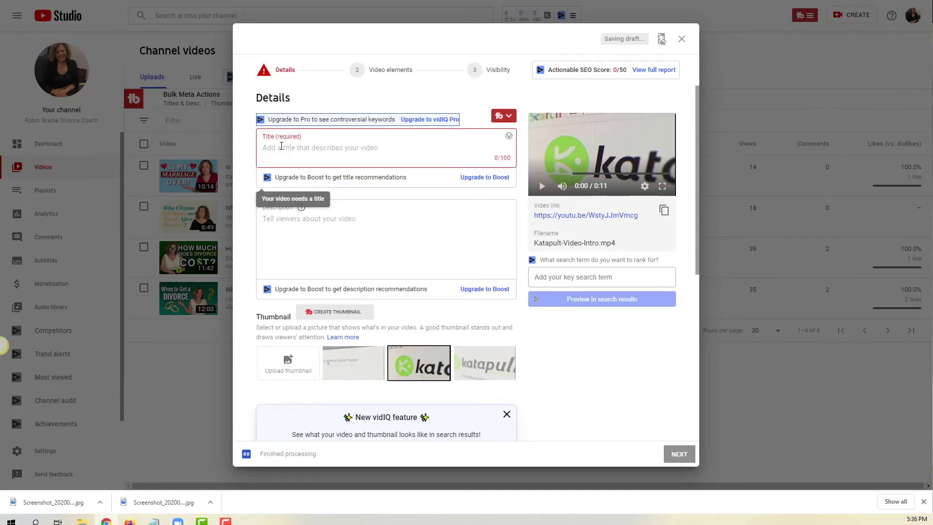
{"action": "type", "text": "How to up"}
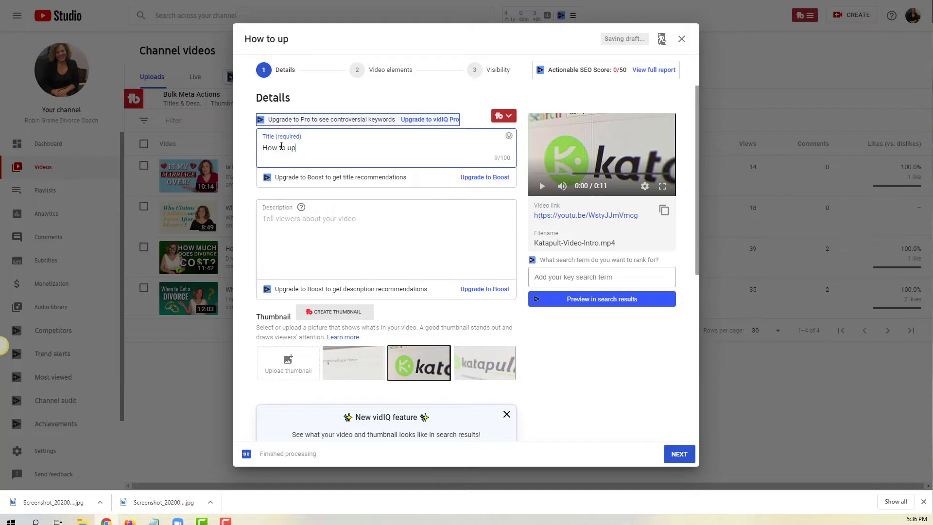
{"action": "type", "text": "load a video t"}
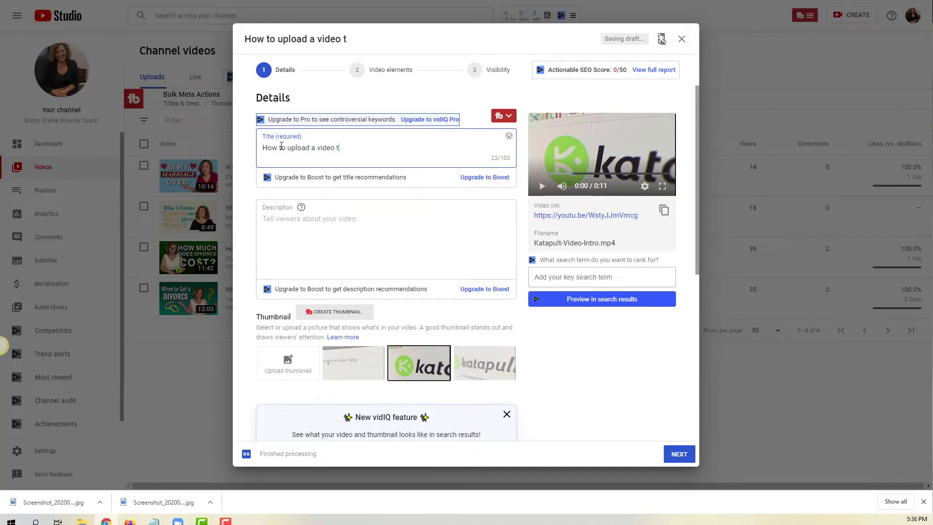
{"action": "type", "text": "o youtube"}
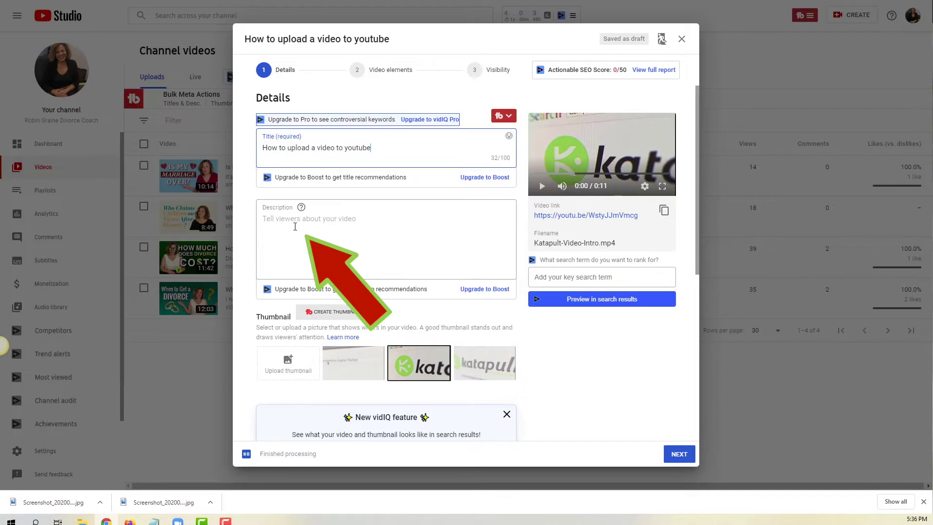
{"action": "left_click", "coordinate": [295, 226]}
{"action": "type", "text": "In this video, I'm going to teach you how to upload a video to youtube.  For more information go to: http://www.antoinedupont.com"}
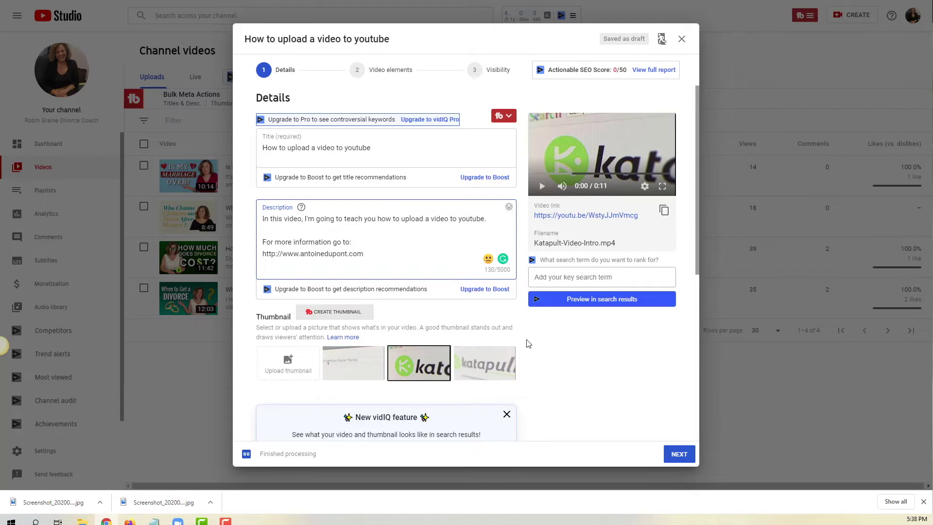
Preview two auto-generated frames, then upload Email_Do's_Don't's as the custom thumbnail.
{"action": "scroll", "coordinate": [527, 342], "scroll_direction": "down", "scroll_amount": 2}
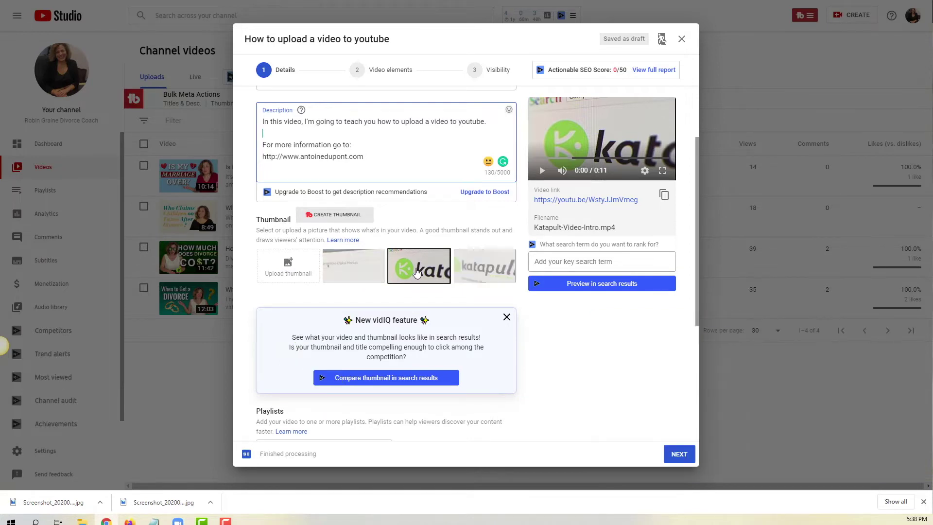
{"action": "left_click", "coordinate": [347, 276]}
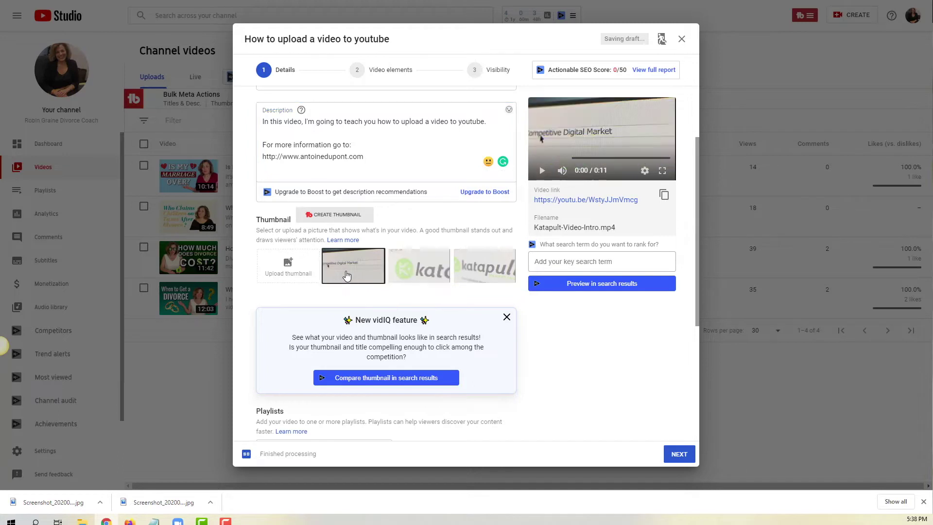
{"action": "left_click", "coordinate": [488, 274]}
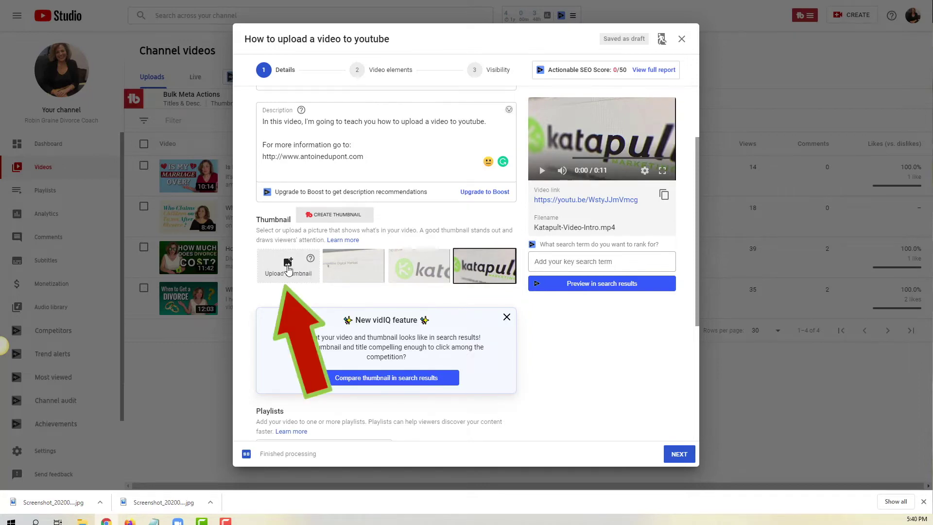
{"action": "left_click", "coordinate": [288, 270]}
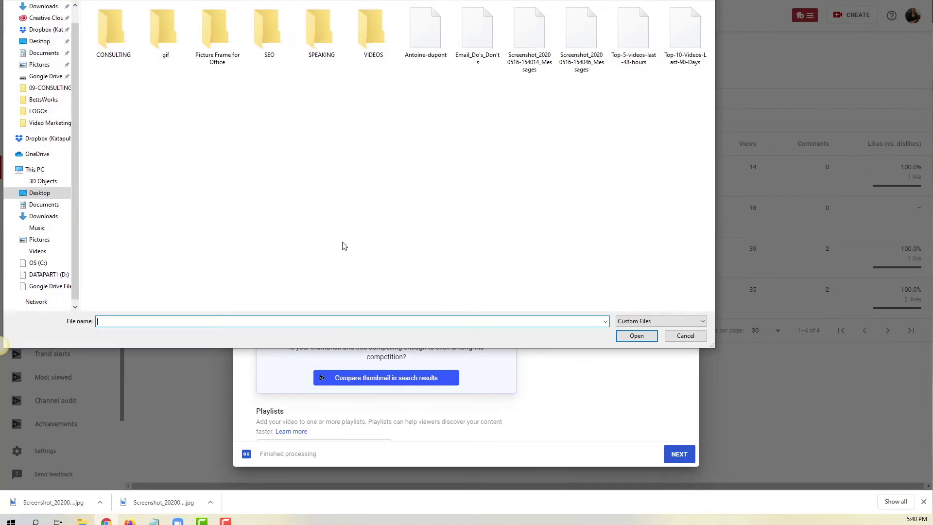
{"action": "left_click", "coordinate": [481, 45]}
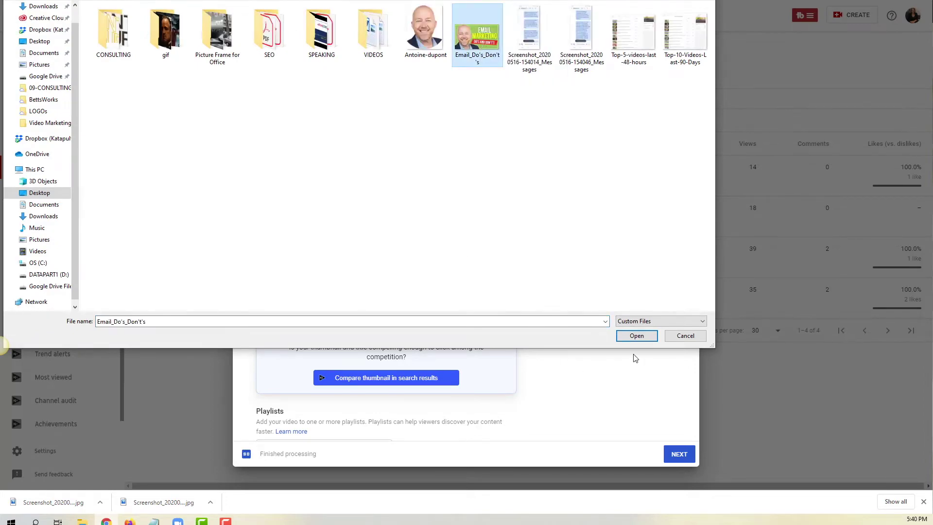
{"action": "left_click", "coordinate": [635, 335]}
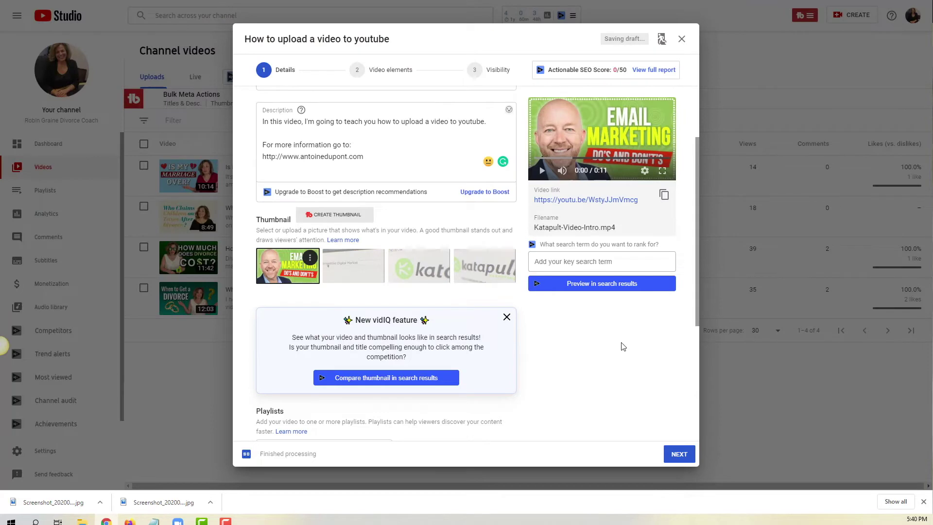
Create a new 'YouTube Videos' playlist and add the video to it.
{"action": "scroll", "coordinate": [528, 348], "scroll_direction": "down", "scroll_amount": 5}
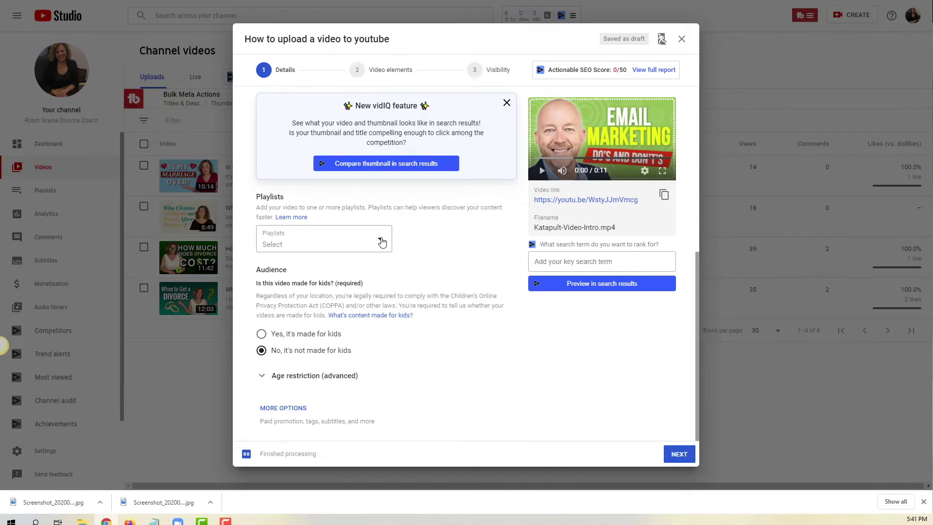
{"action": "left_click", "coordinate": [382, 242]}
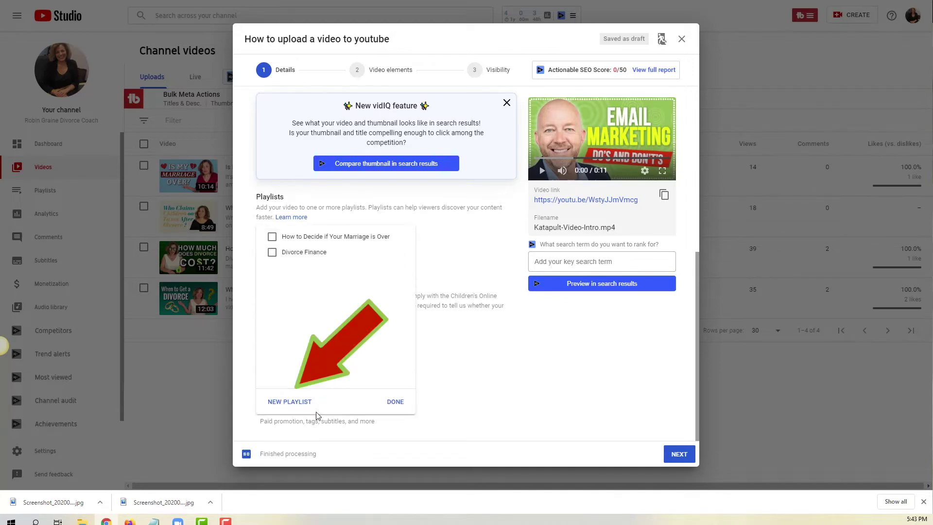
{"action": "left_click", "coordinate": [292, 401]}
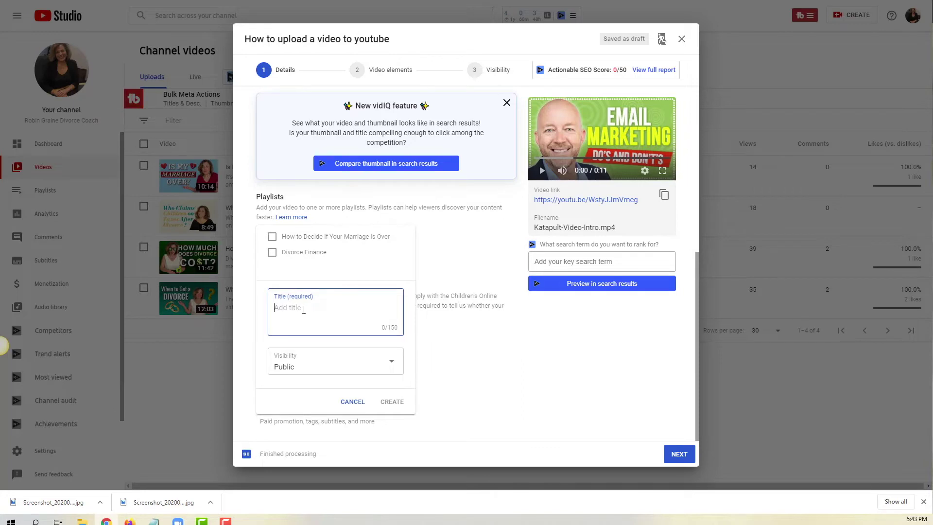
{"action": "type", "text": "YouTube Videos"}
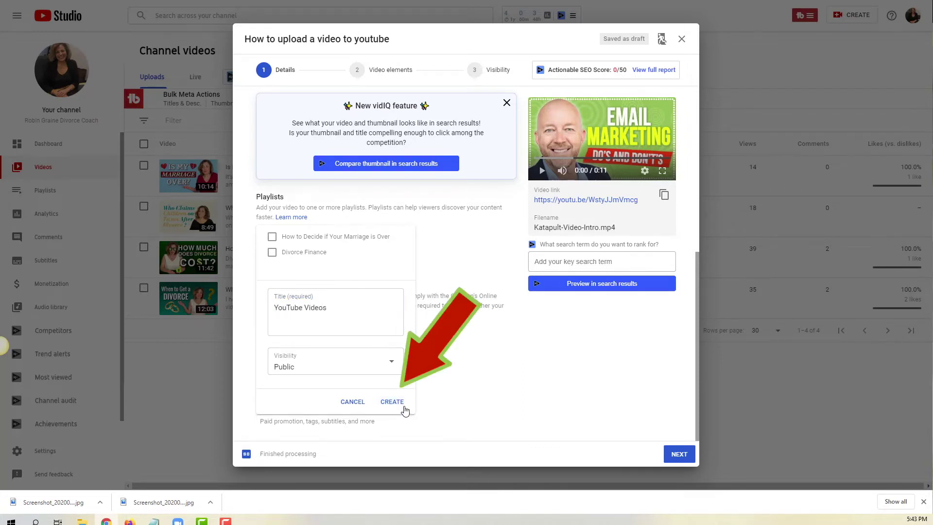
{"action": "left_click", "coordinate": [393, 403]}
{"action": "left_click", "coordinate": [392, 403]}
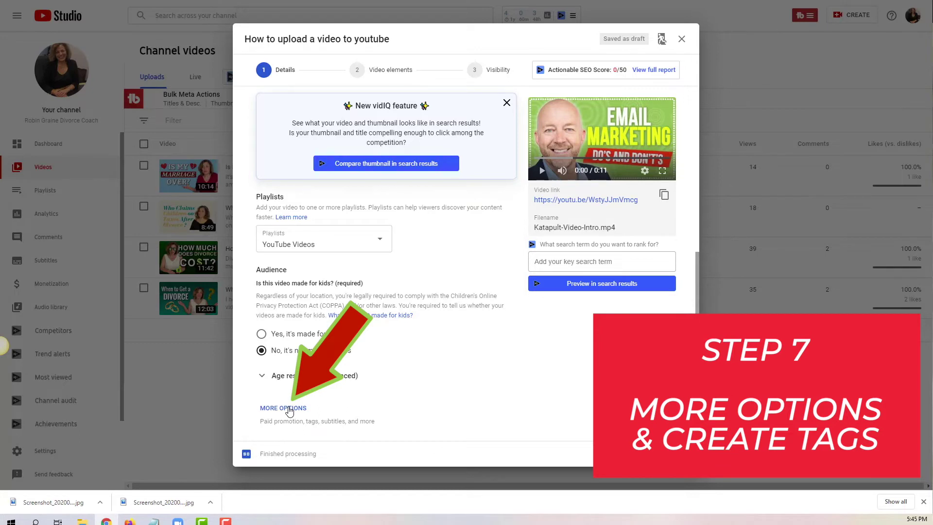
{"action": "left_click", "coordinate": [287, 408]}
{"action": "scroll", "coordinate": [311, 243], "scroll_direction": "down", "scroll_amount": 5}
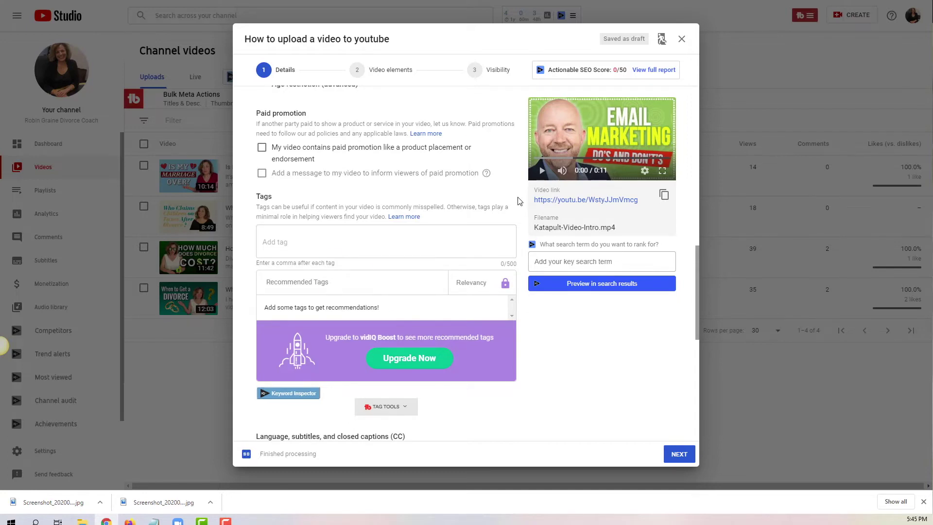
{"action": "left_click", "coordinate": [294, 243]}
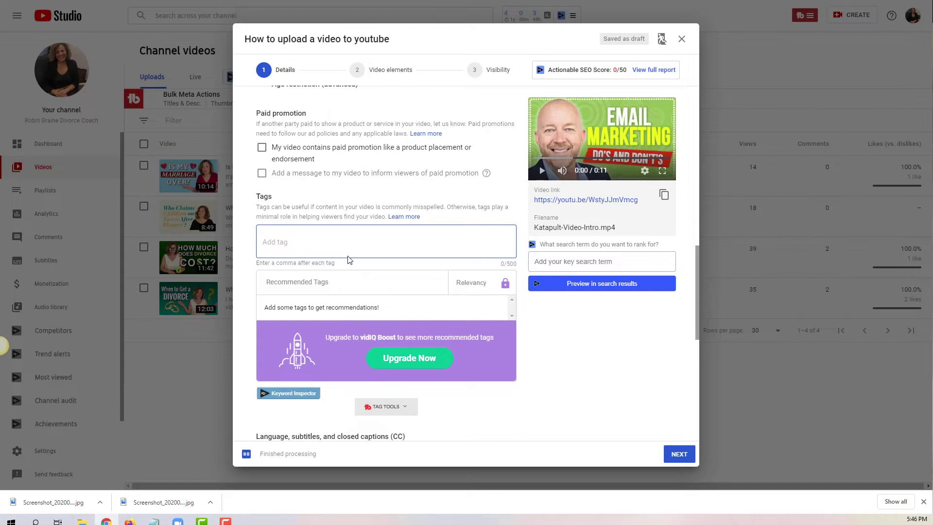
{"action": "scroll", "coordinate": [348, 260], "scroll_direction": "down", "scroll_amount": 6}
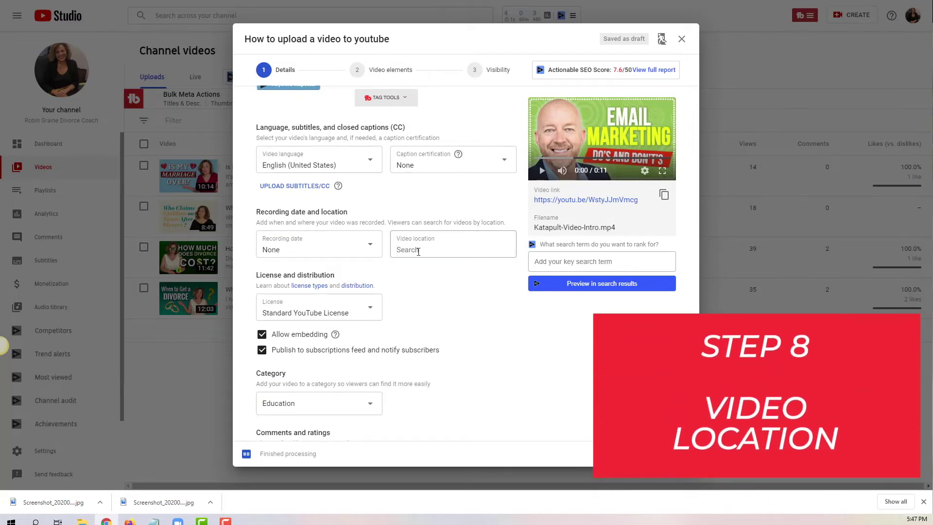
Set the video location to Atlanta and certify the content never aired on U.S. television.
{"action": "left_click", "coordinate": [418, 250]}
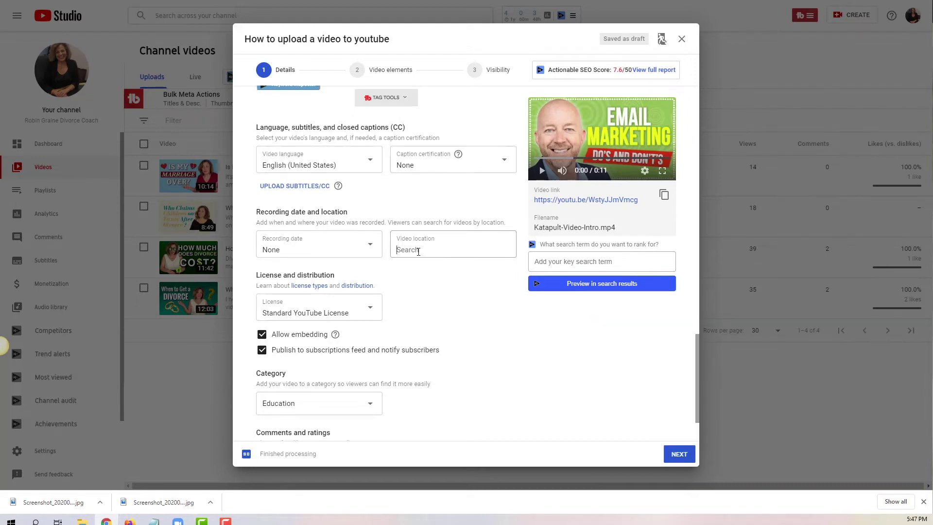
{"action": "type", "text": "atlan"}
{"action": "key", "text": "BackSpace"}
{"action": "key", "text": "BackSpace"}
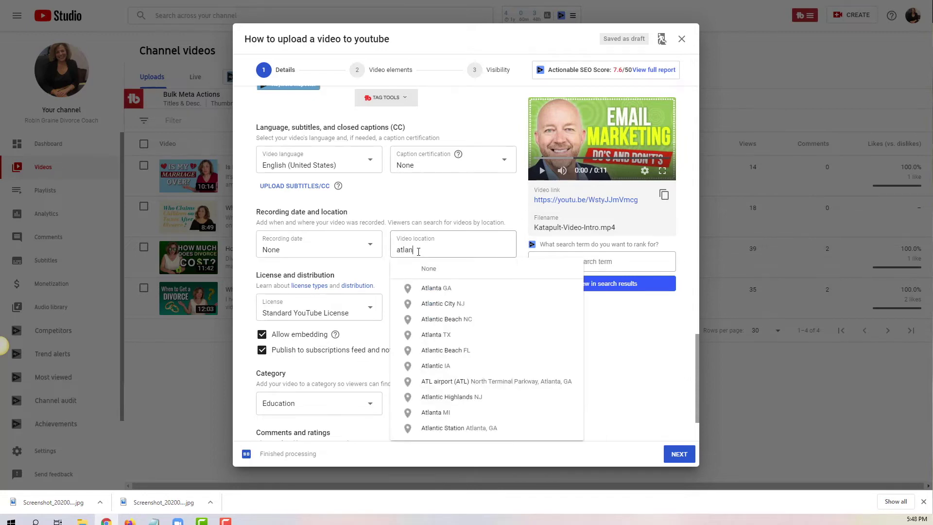
{"action": "left_click", "coordinate": [435, 288]}
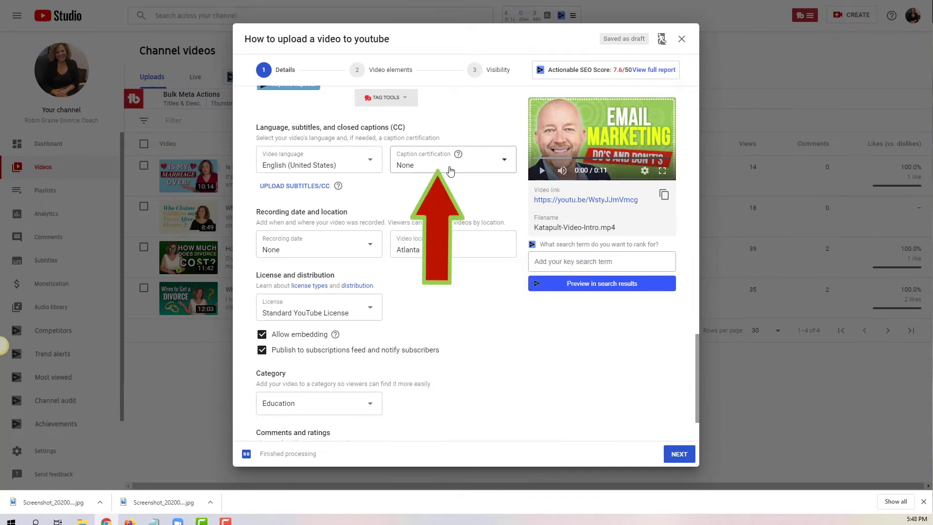
{"action": "left_click", "coordinate": [450, 171]}
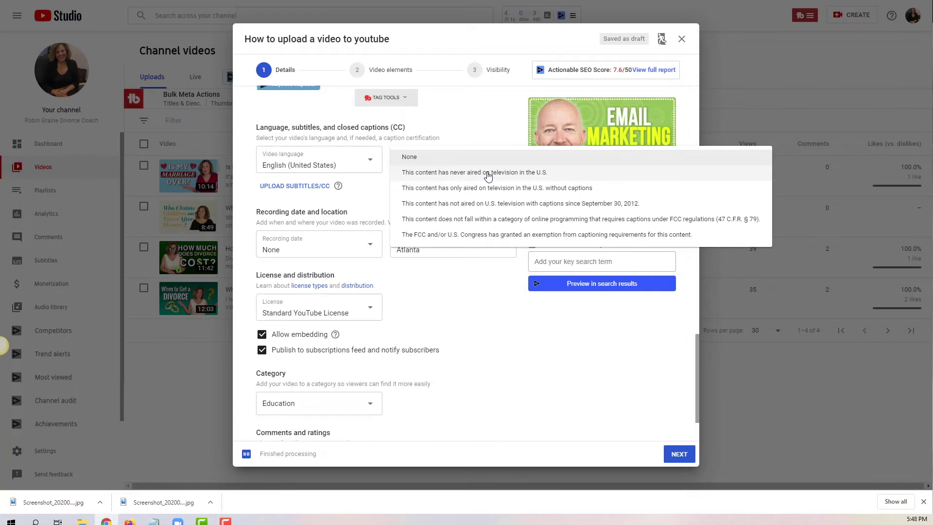
{"action": "left_click", "coordinate": [488, 173]}
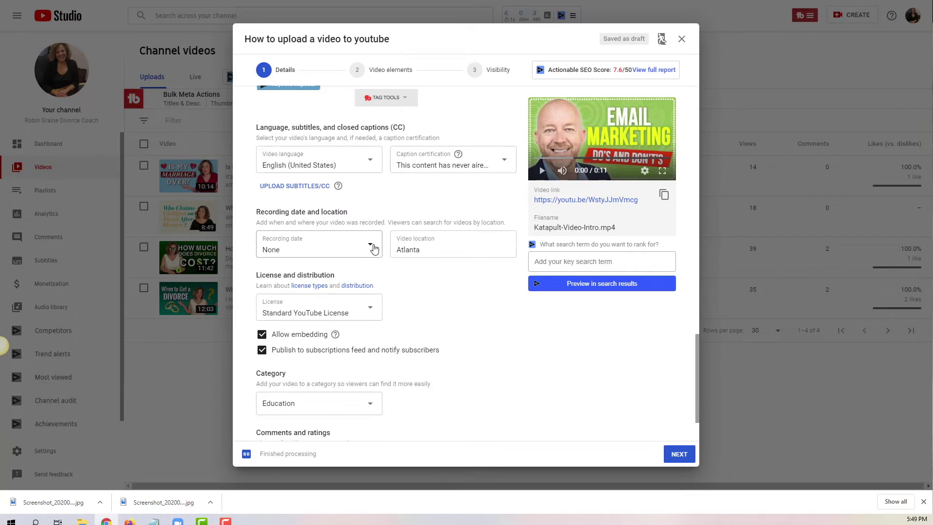
Keep the Standard YouTube License, set the category to Howto & Style, and continue.
{"action": "left_click", "coordinate": [374, 314]}
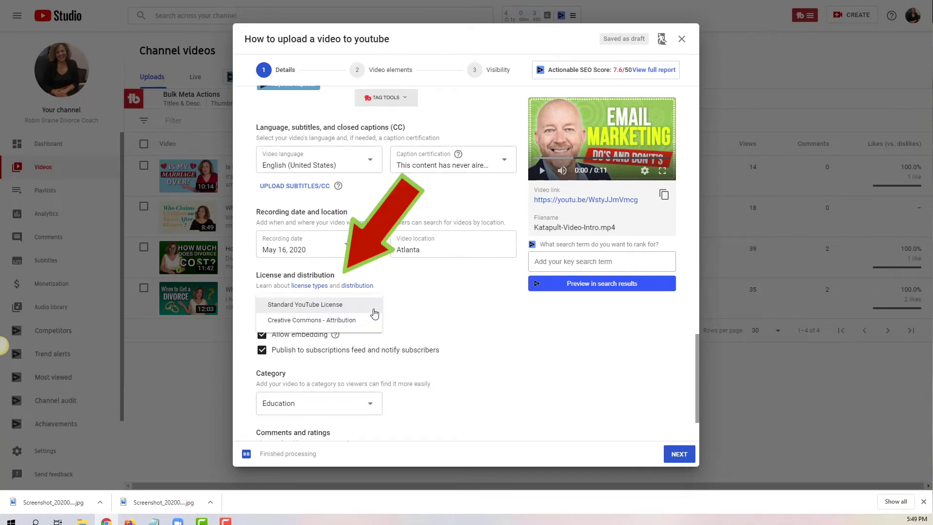
{"action": "left_click", "coordinate": [373, 309]}
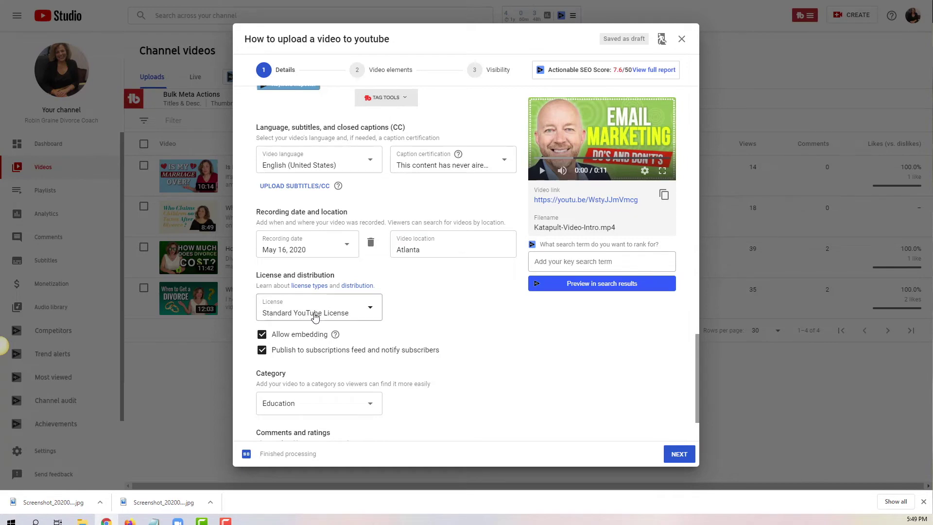
{"action": "scroll", "coordinate": [372, 312], "scroll_direction": "down", "scroll_amount": 2}
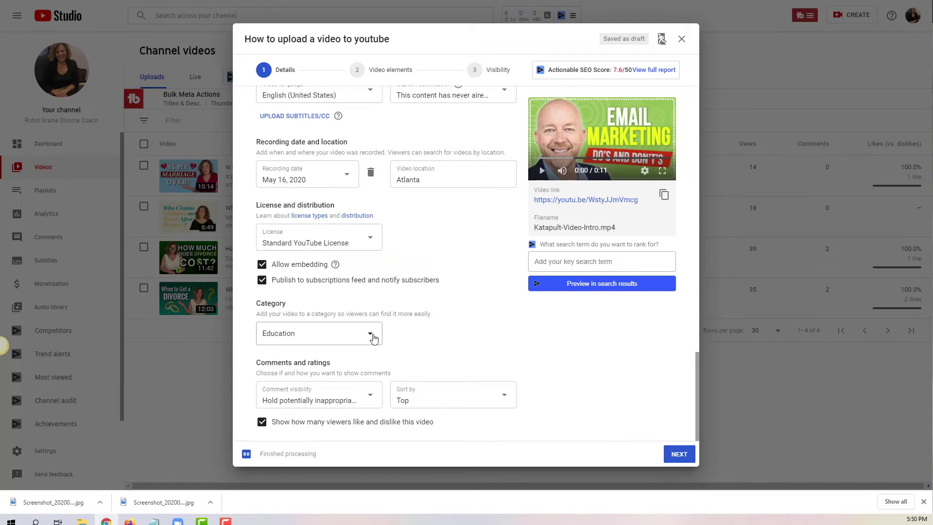
{"action": "left_click", "coordinate": [372, 336]}
{"action": "left_click", "coordinate": [287, 262]}
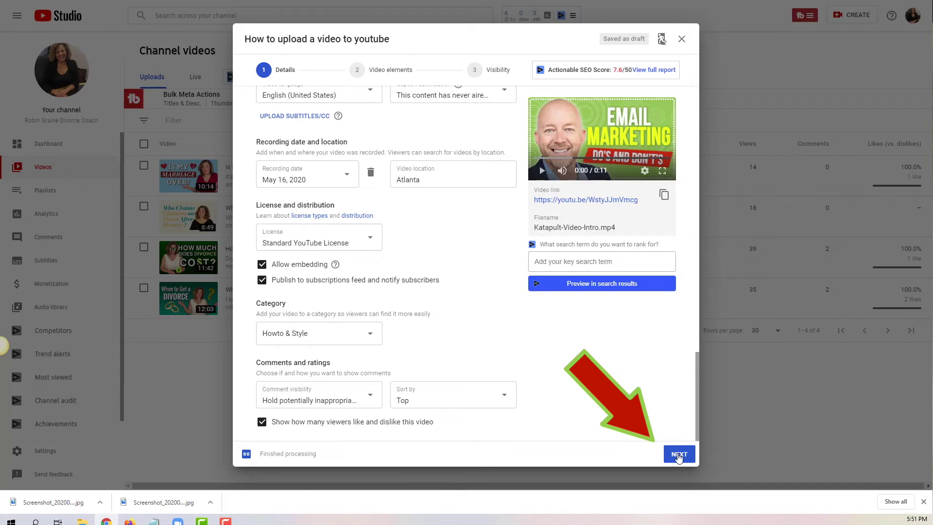
{"action": "left_click", "coordinate": [679, 455]}
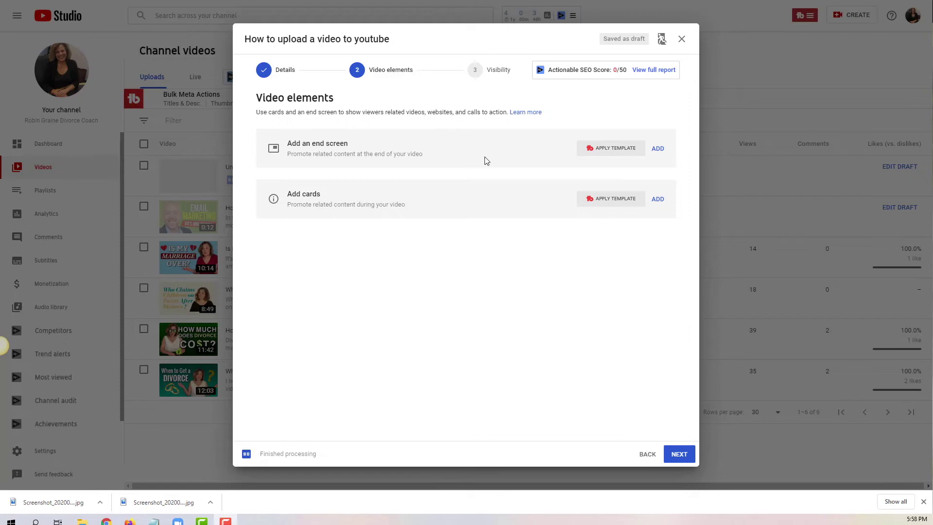
Start adding an end screen to the video.
{"action": "left_click", "coordinate": [657, 148]}
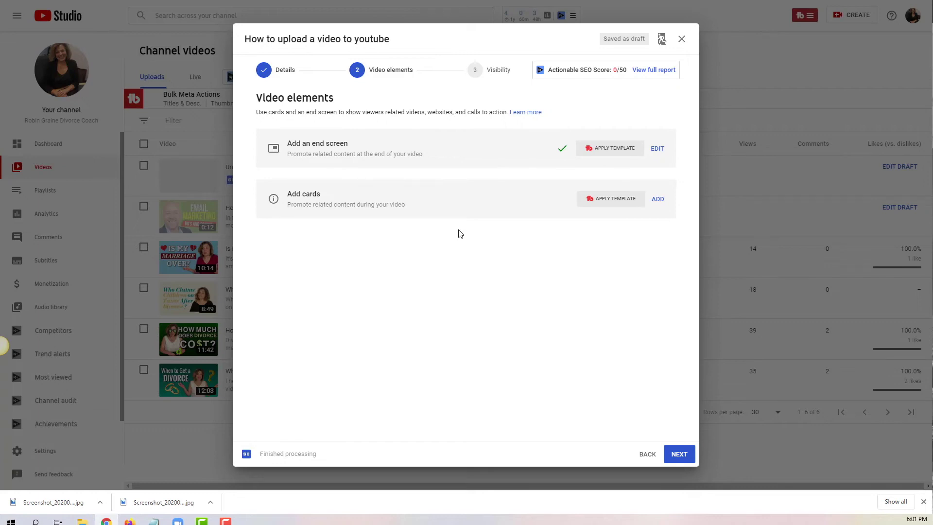
Add a video card at 2:29 for 'How Much Does A Divorce Cost?' and return to the upload dialog.
{"action": "left_click", "coordinate": [657, 199]}
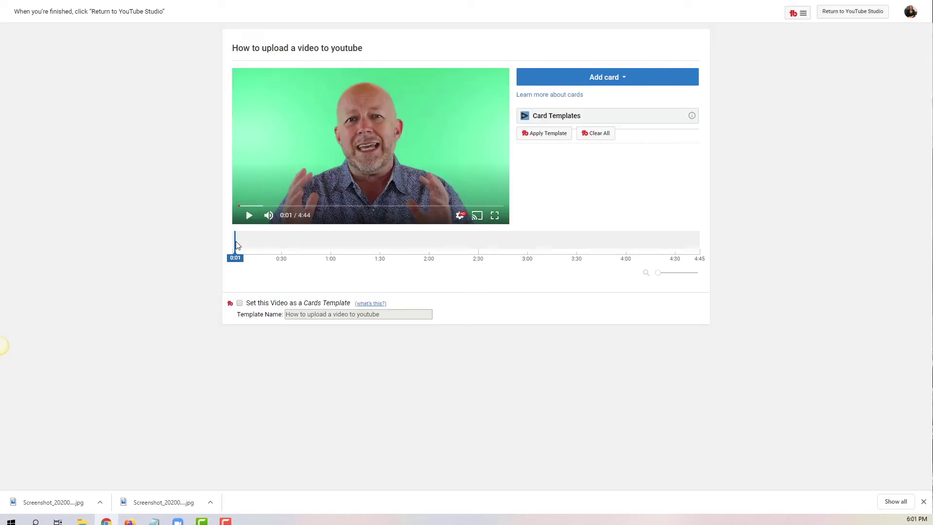
{"action": "left_click_drag", "start_coordinate": [236, 243], "coordinate": [477, 255]}
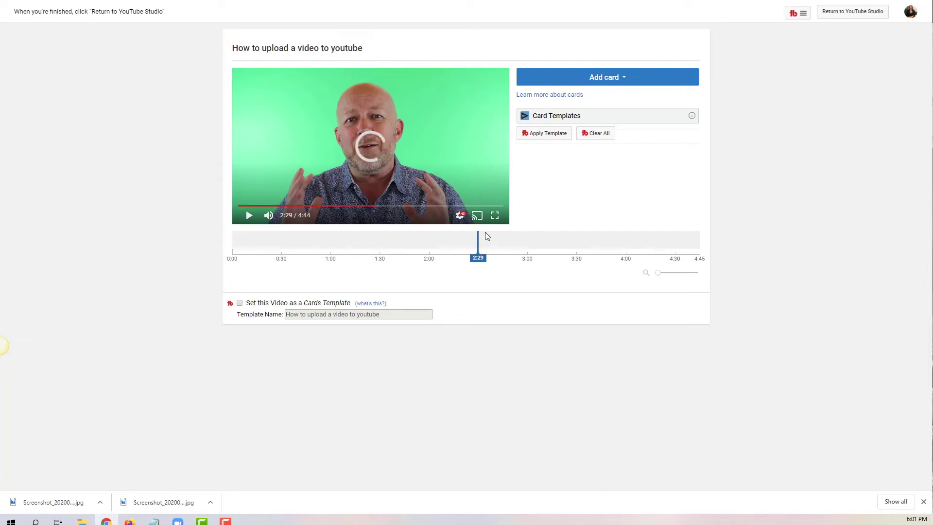
{"action": "left_click", "coordinate": [618, 78]}
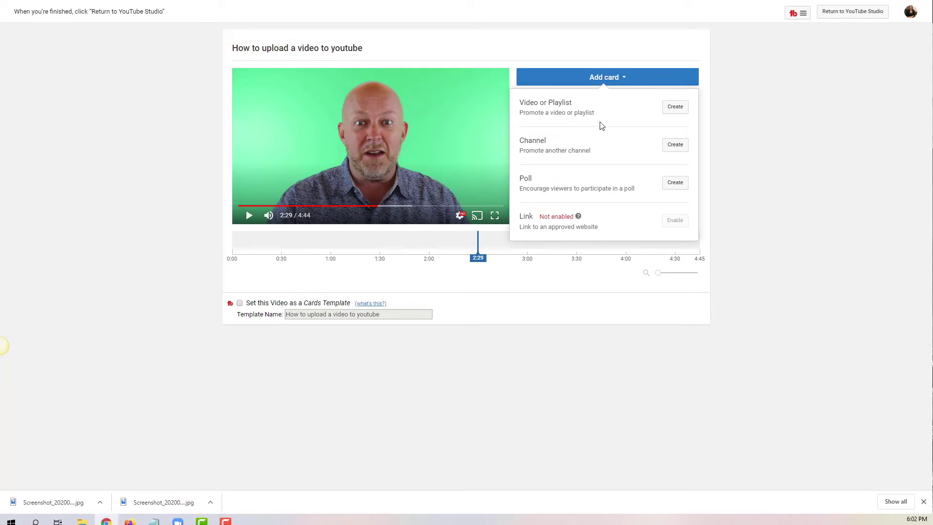
{"action": "left_click", "coordinate": [675, 108]}
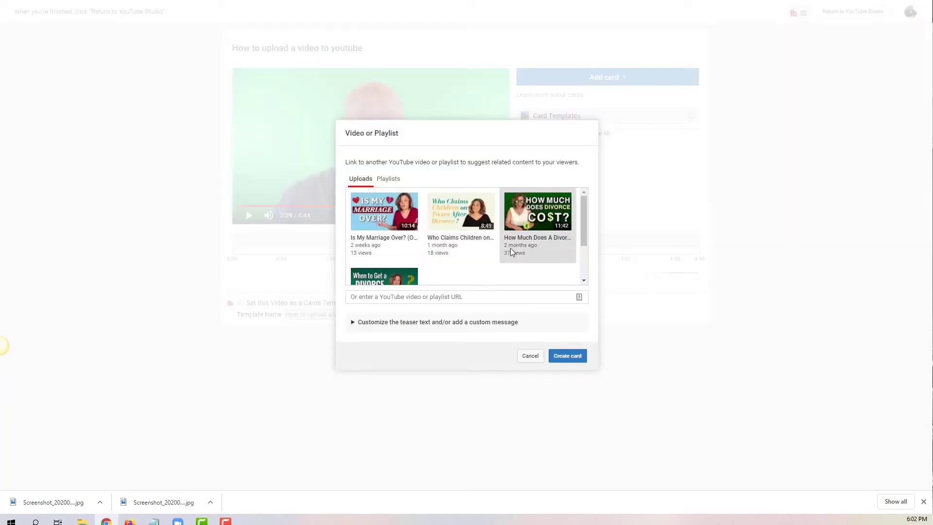
{"action": "left_click", "coordinate": [521, 227]}
{"action": "left_click", "coordinate": [576, 356]}
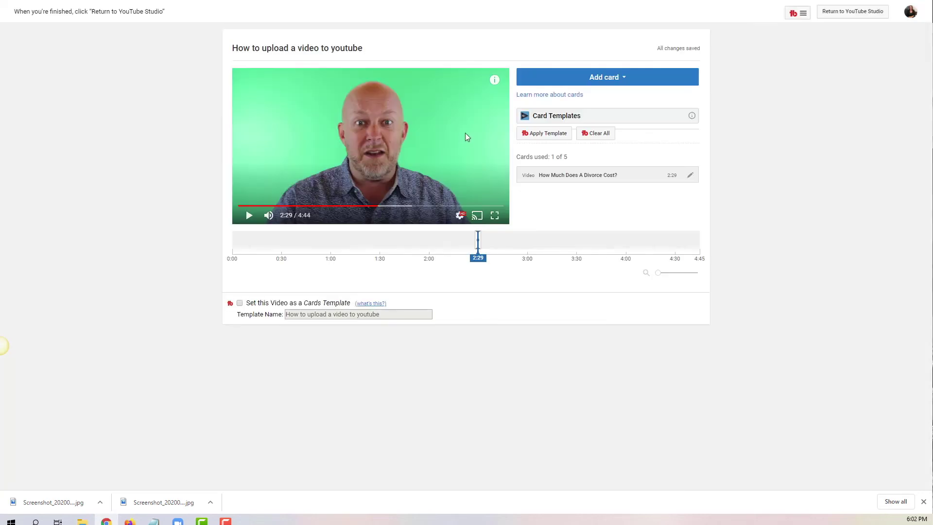
{"action": "mouse_move", "coordinate": [493, 89]}
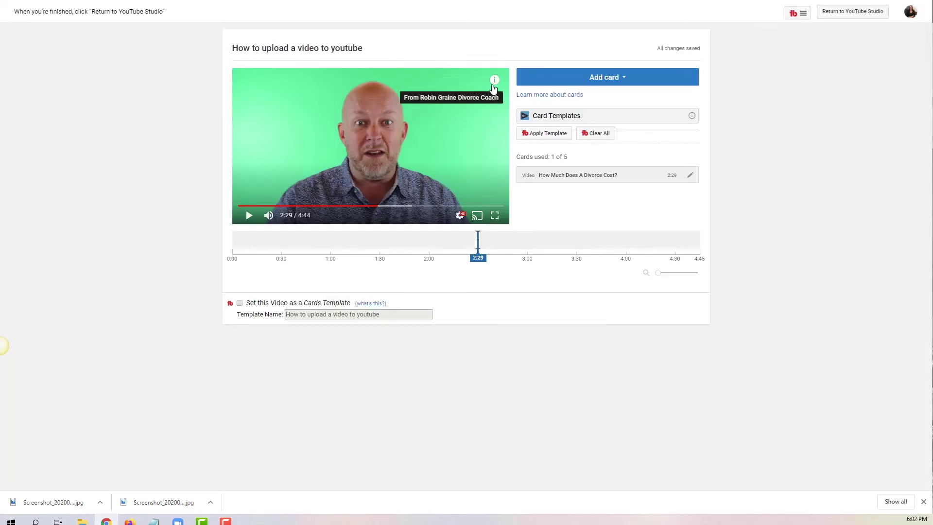
{"action": "left_click", "coordinate": [848, 14]}
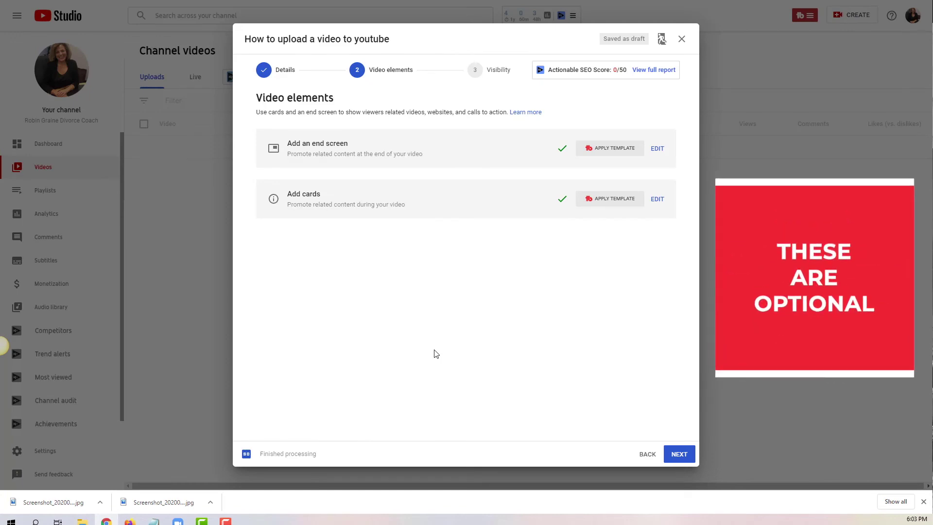
Advance the upload from Video elements to the Visibility step.
{"action": "left_click", "coordinate": [679, 453]}
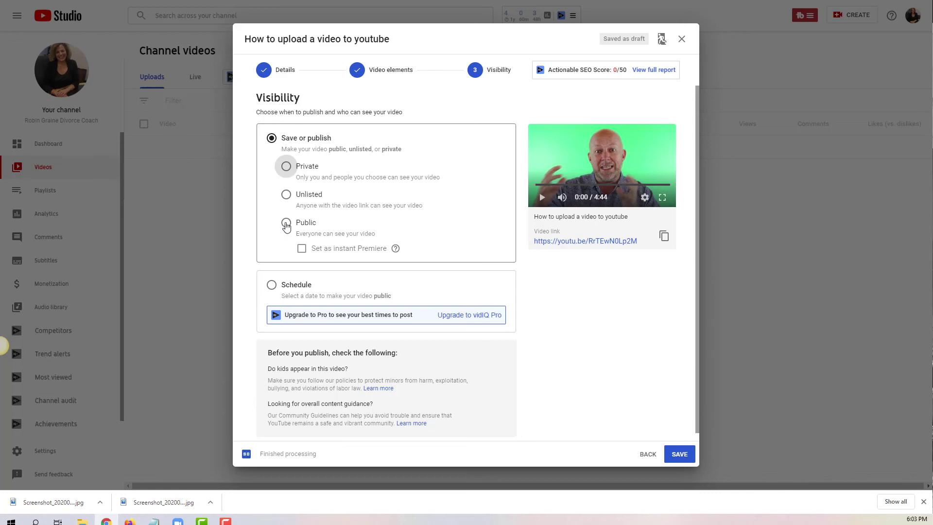
Select Public first, then switch the video's visibility to Unlisted.
{"action": "left_click", "coordinate": [286, 223]}
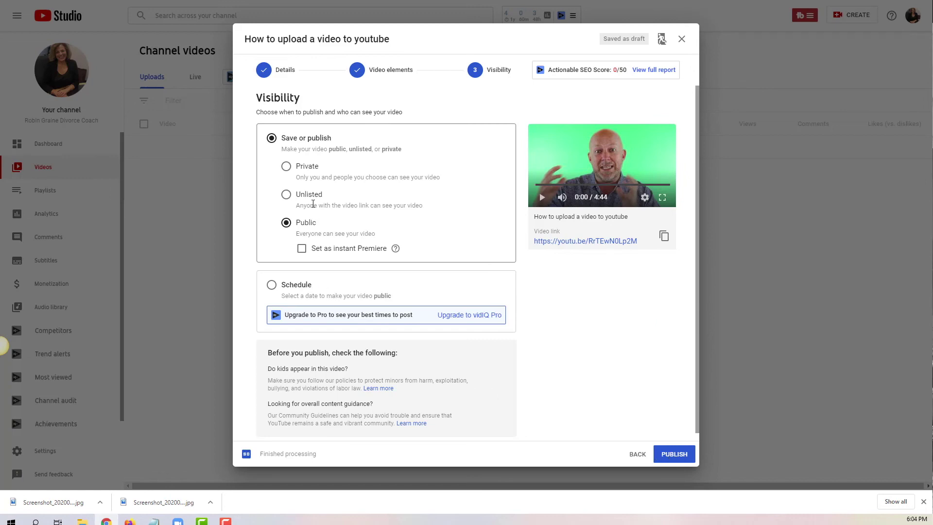
{"action": "left_click", "coordinate": [286, 196]}
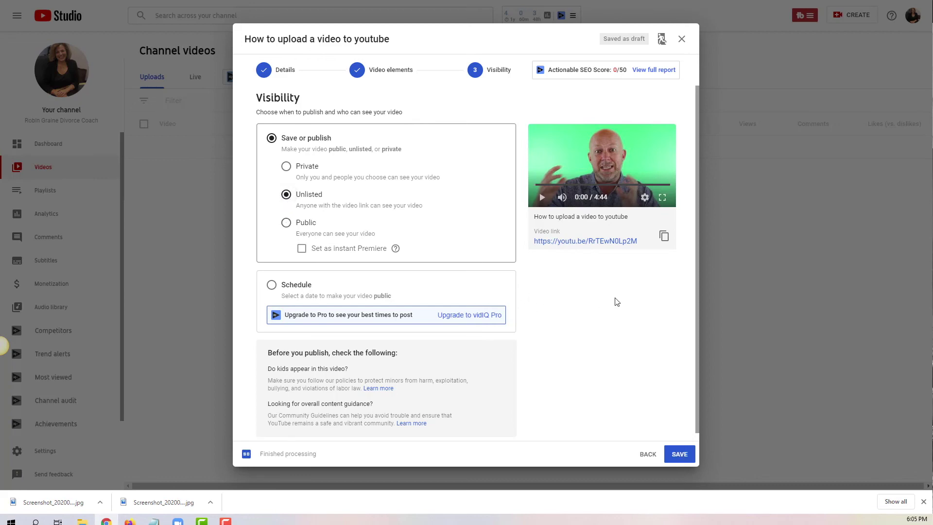